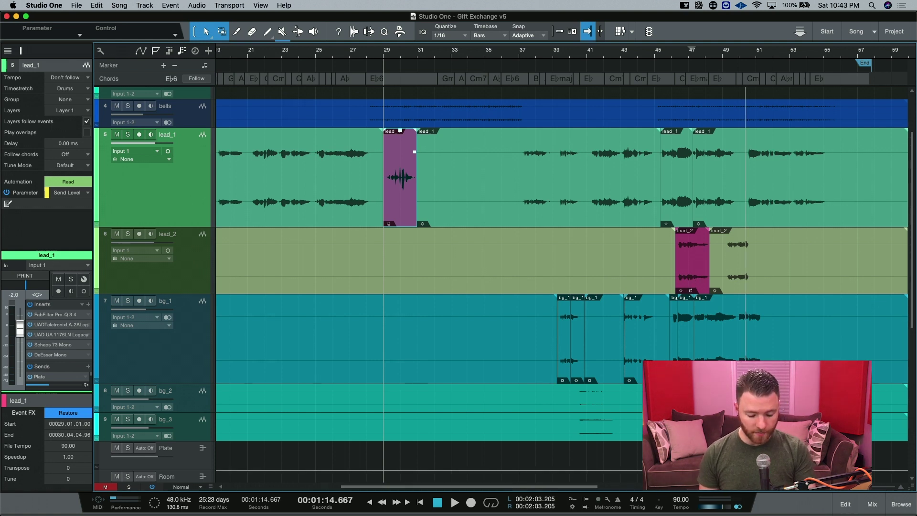
Step: Open the mixer and browse the bells channel's insert plug-ins without adding any
key(F3)
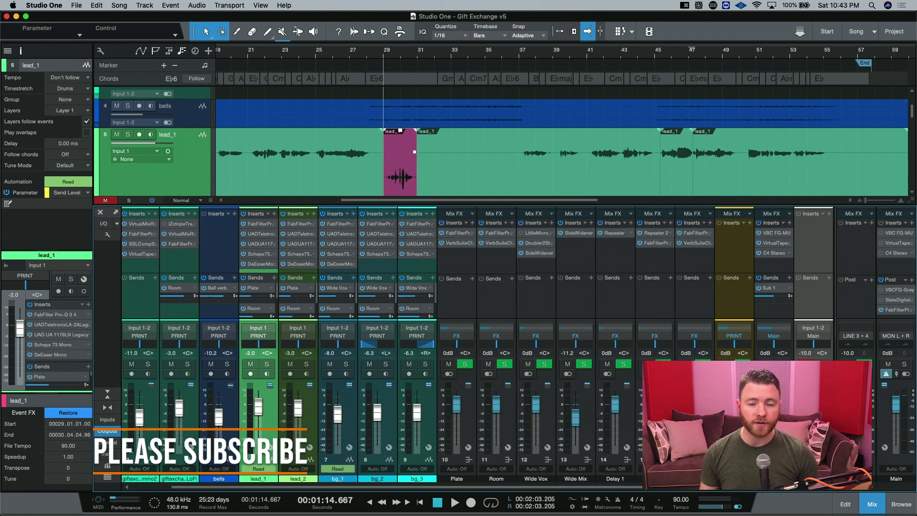
click(234, 214)
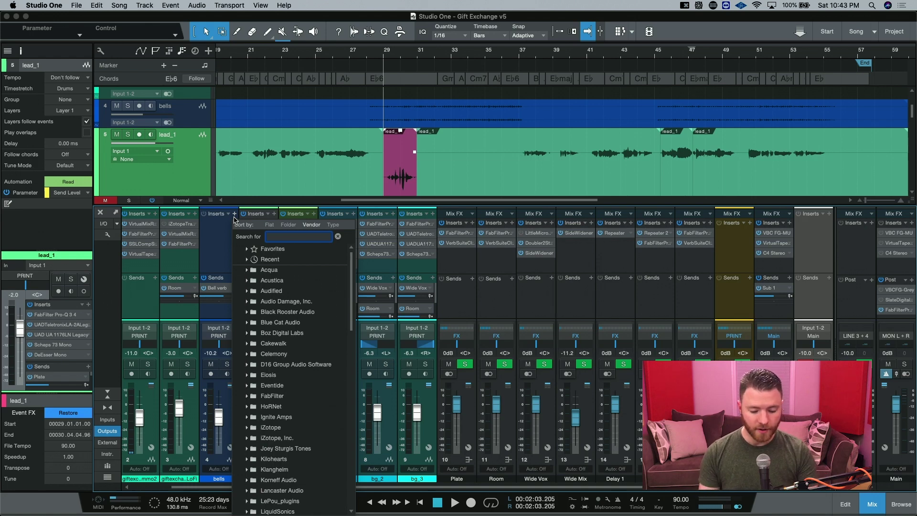
key(Escape)
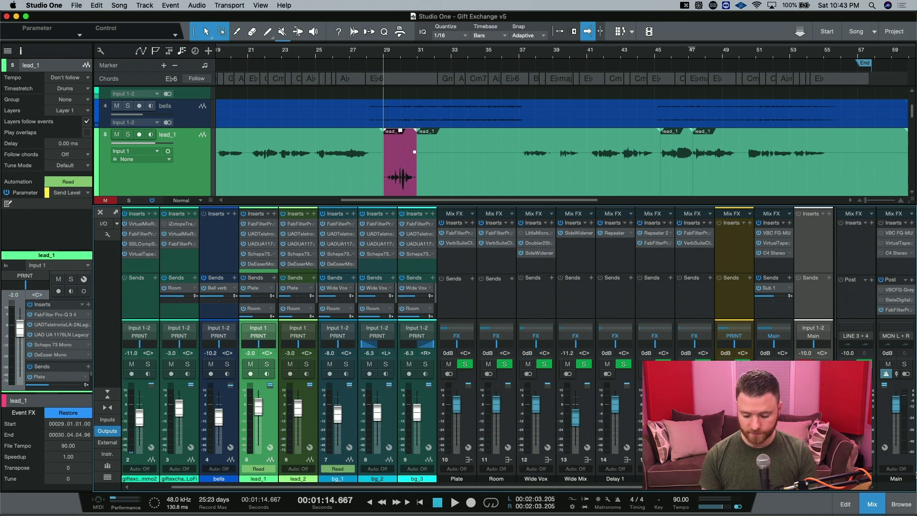
Step: Split the lead_1 vocal from about bar 36.4 to 39.1 into its own event
key(F3)
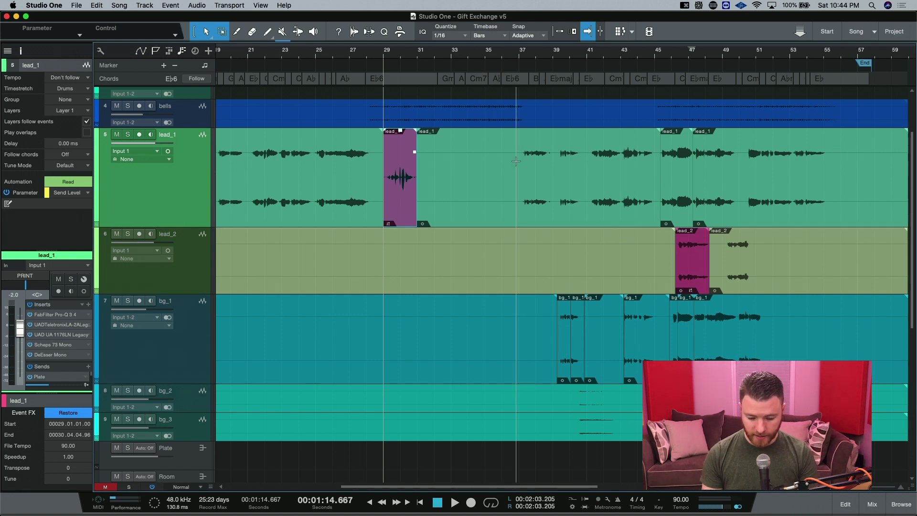
drag(516, 161, 557, 188)
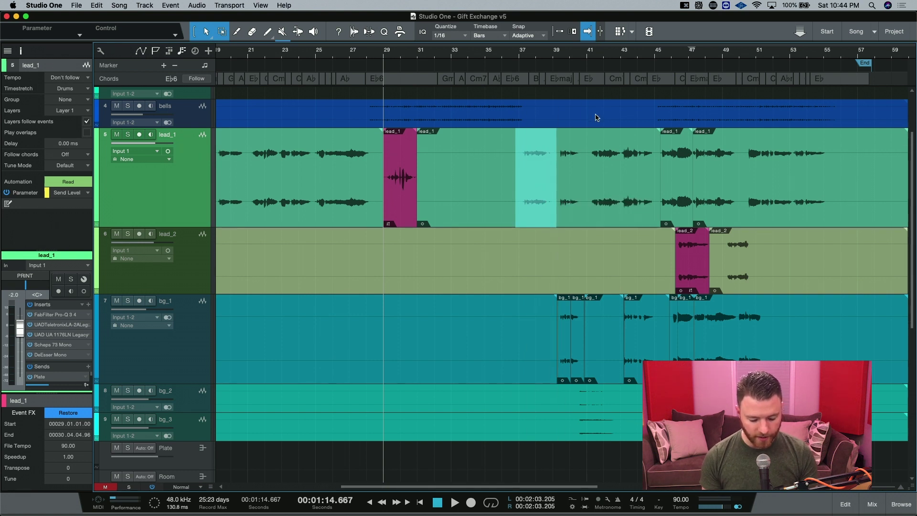
key(alt+x)
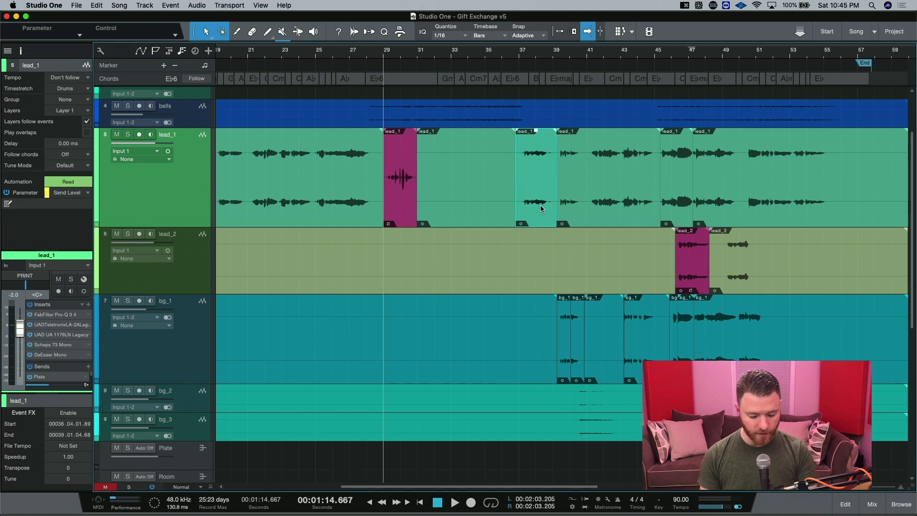
Step: Search the effects browser for 'pro eq' and drop Pro EQ onto the split lead_1 event
key(F5)
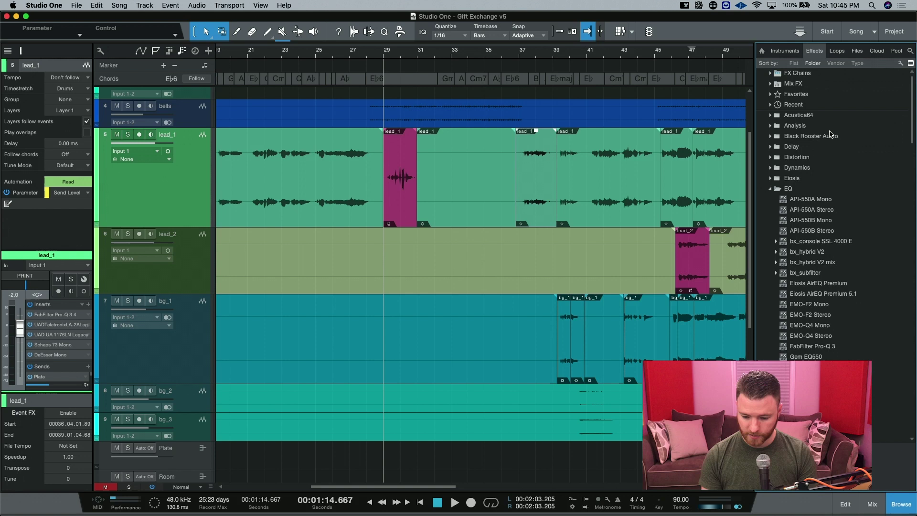
click(910, 52)
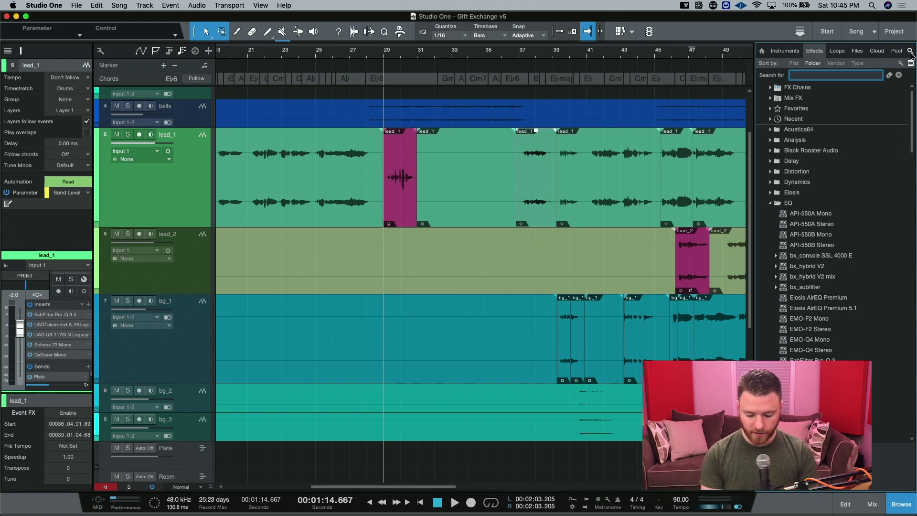
text(pro eq)
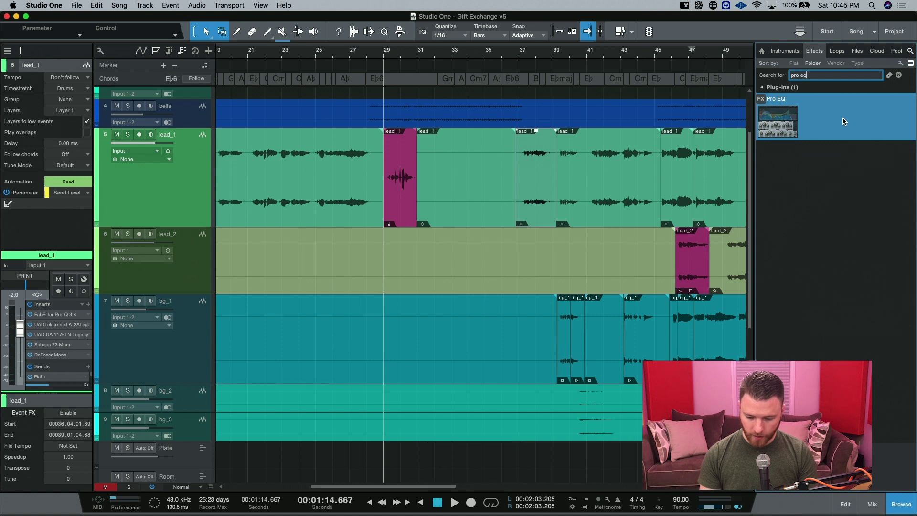
drag(843, 120, 537, 174)
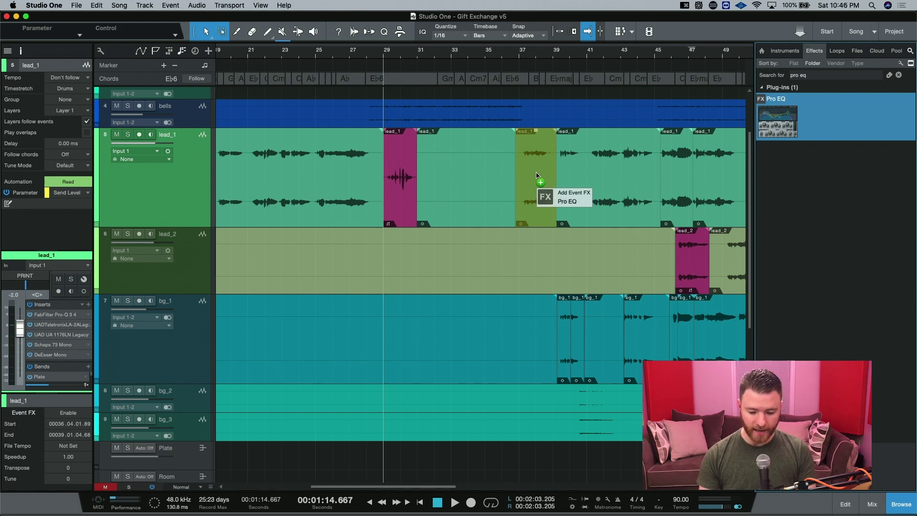
mouse_move(537, 174)
mouse_down()
mouse_move(682, 175)
mouse_move(401, 188)
mouse_move(591, 184)
mouse_move(530, 190)
mouse_move(534, 183)
mouse_up()
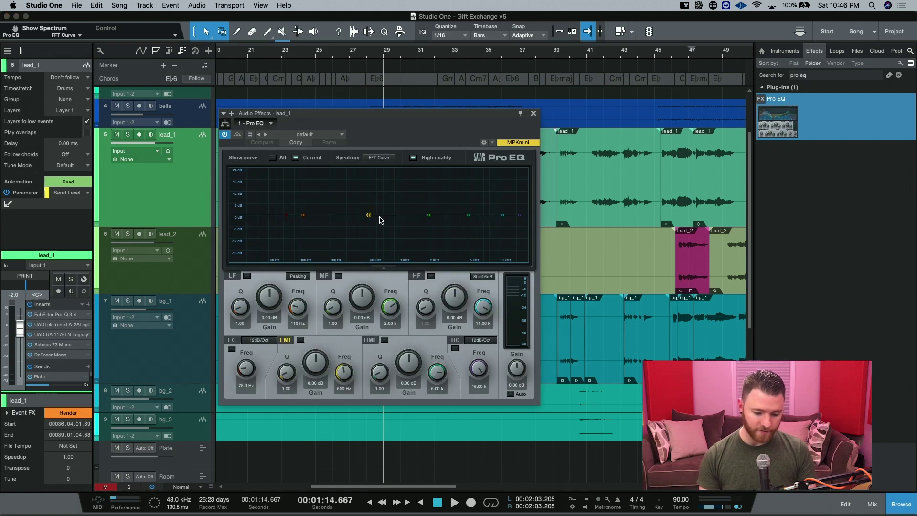
Step: Load the Misc > Telephone preset into the event's Pro EQ
drag(399, 131, 327, 128)
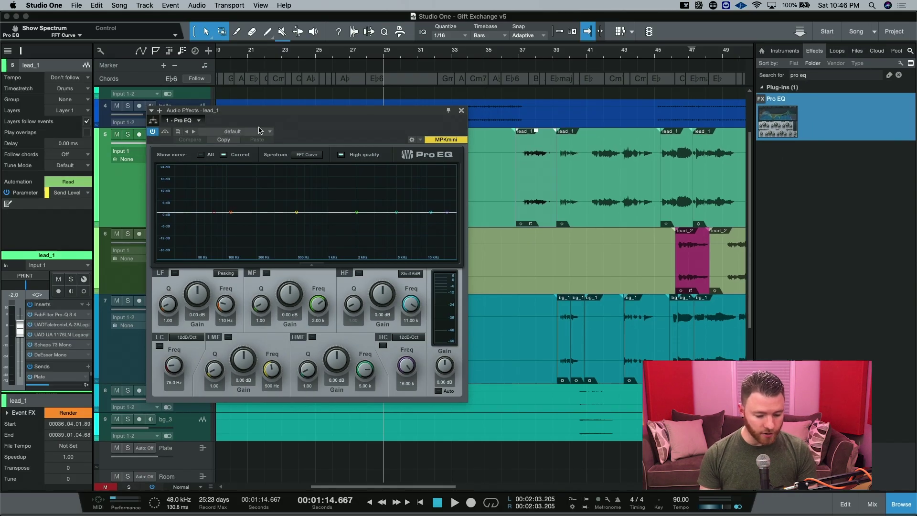
click(259, 131)
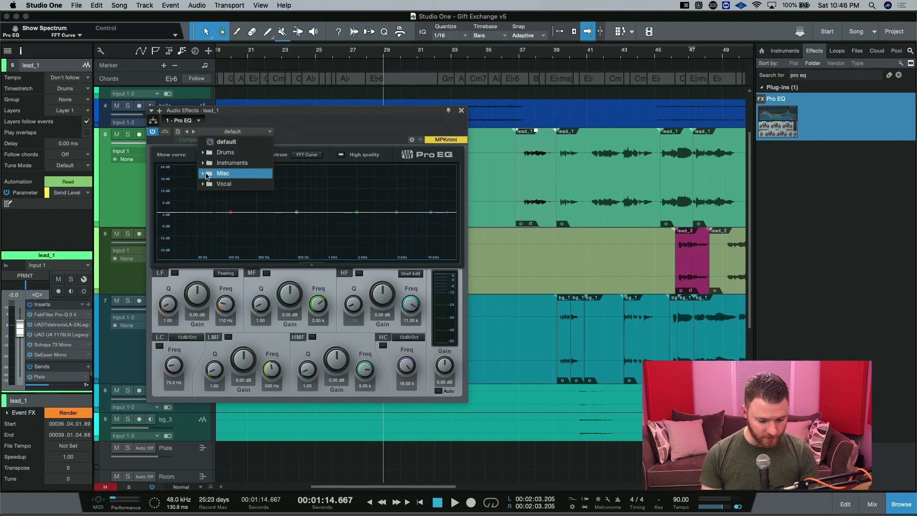
click(203, 184)
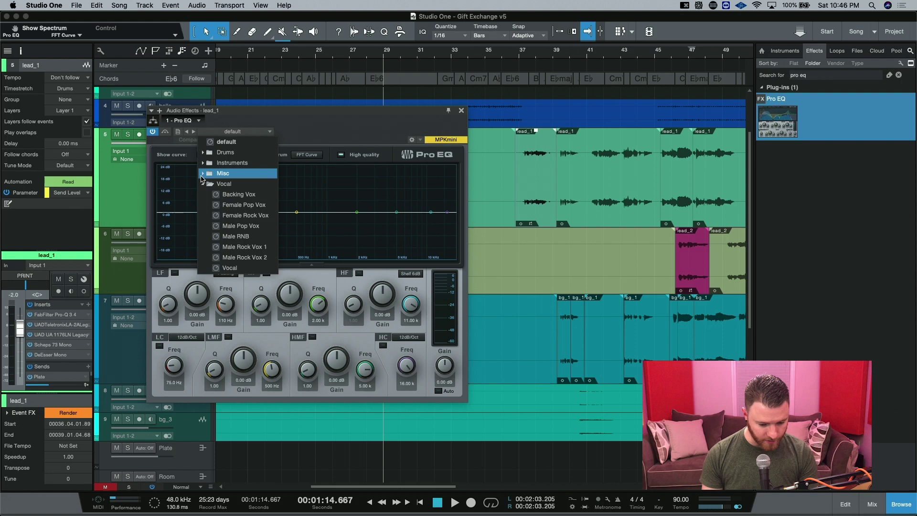
click(202, 175)
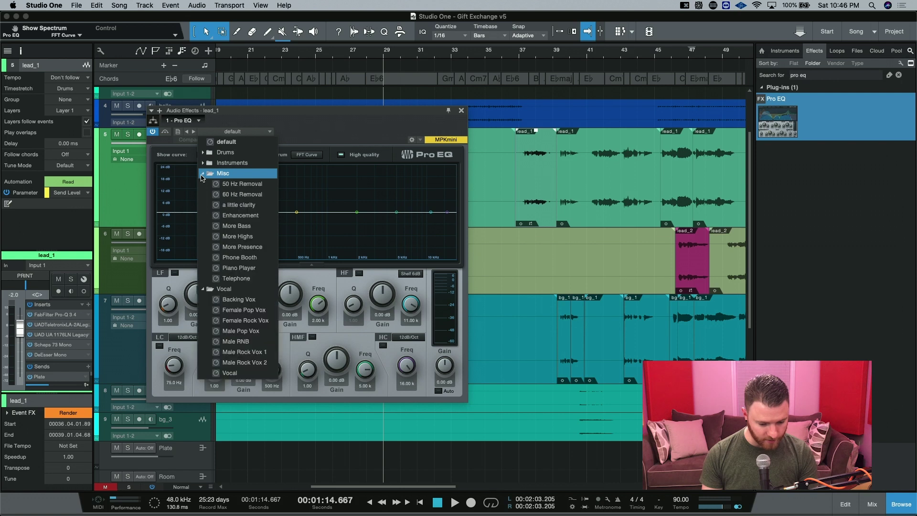
click(240, 277)
click(332, 127)
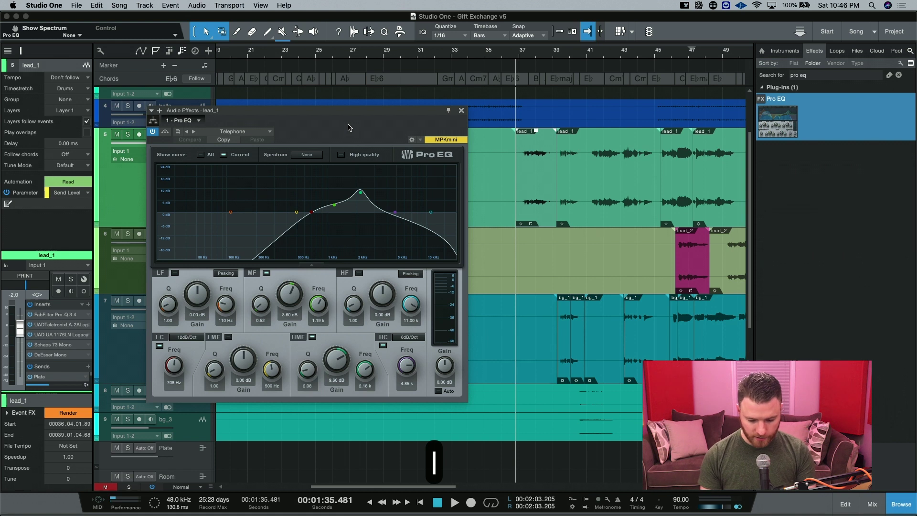
Step: Solo lead_1 and play back to audition the Telephone EQ effect
key(s)
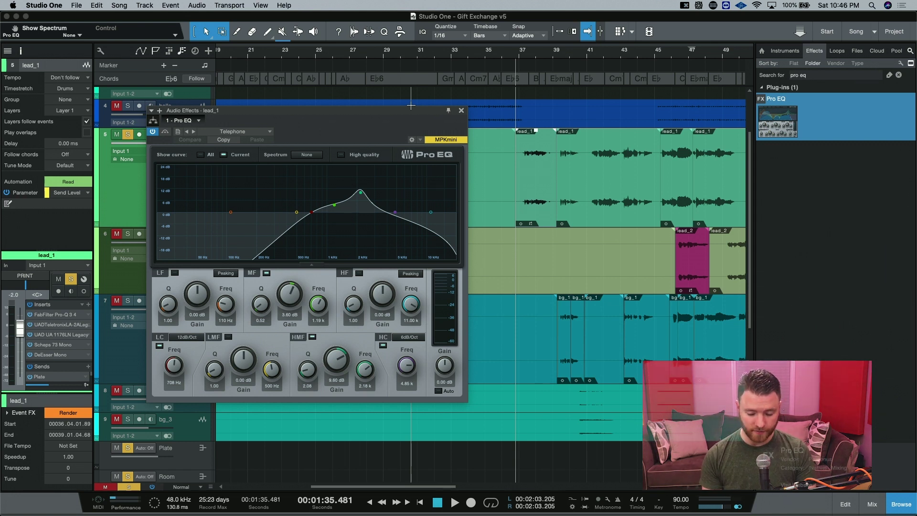
key(space)
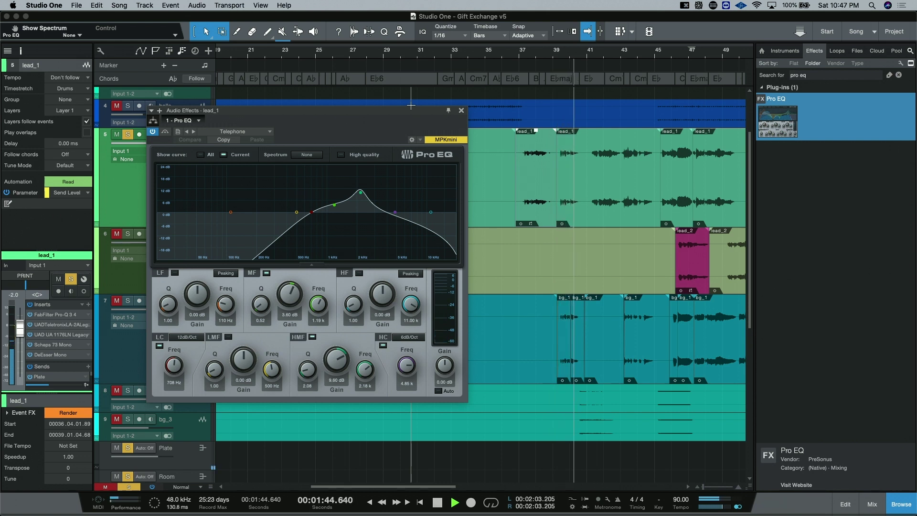
key(space)
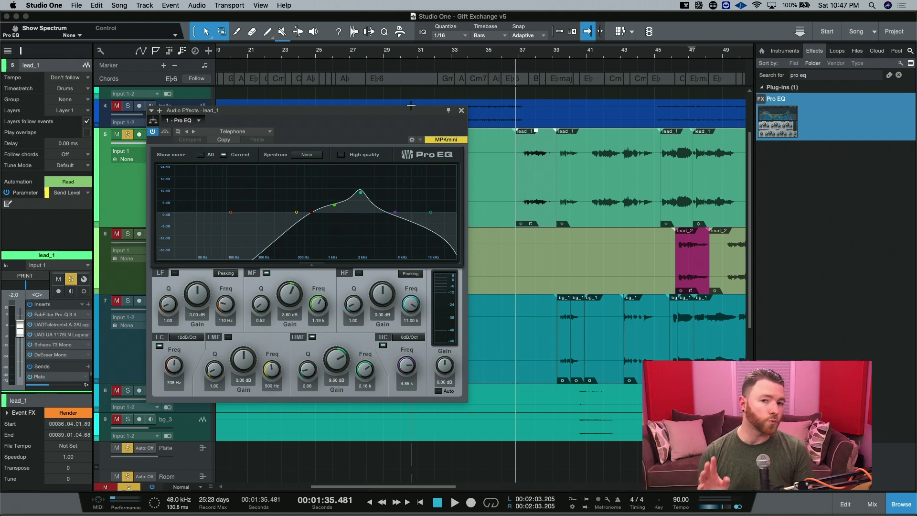
Step: Add a Compressor event effect on the Vocals > Male Vox 2 preset, then audition it
click(820, 76)
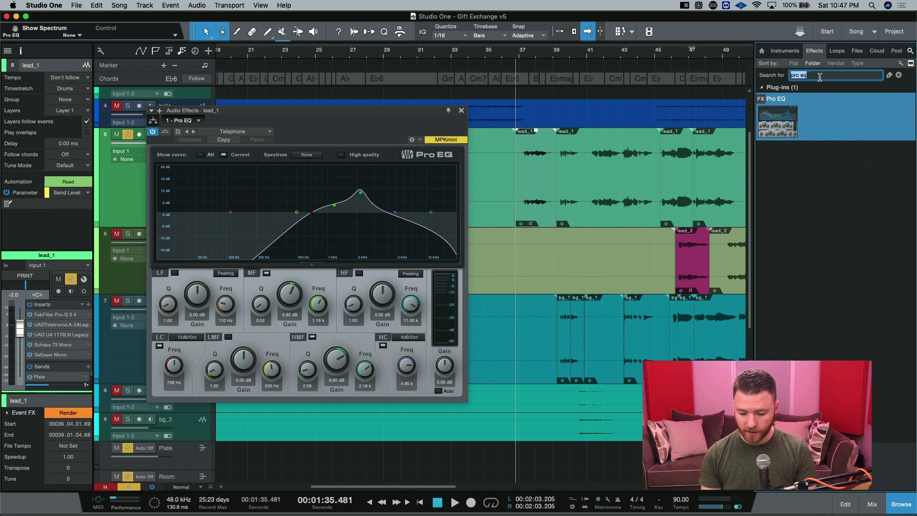
text(compr)
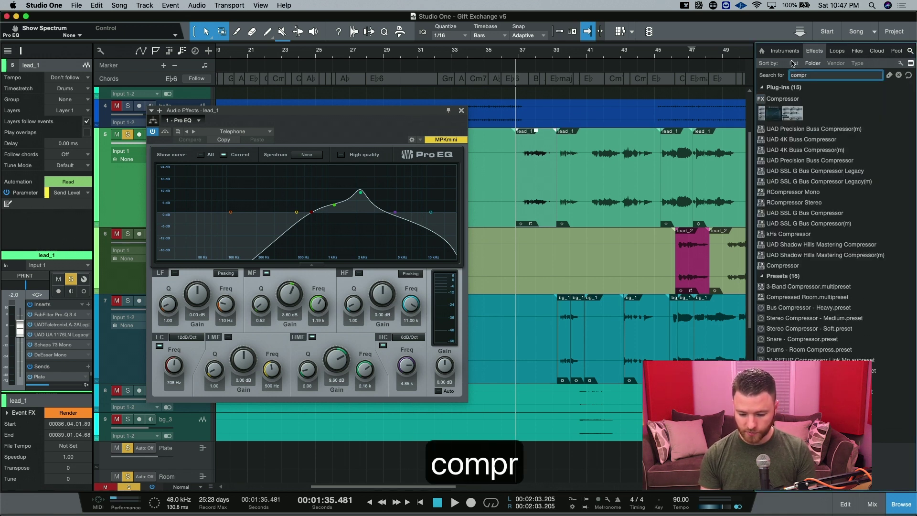
drag(797, 105, 540, 187)
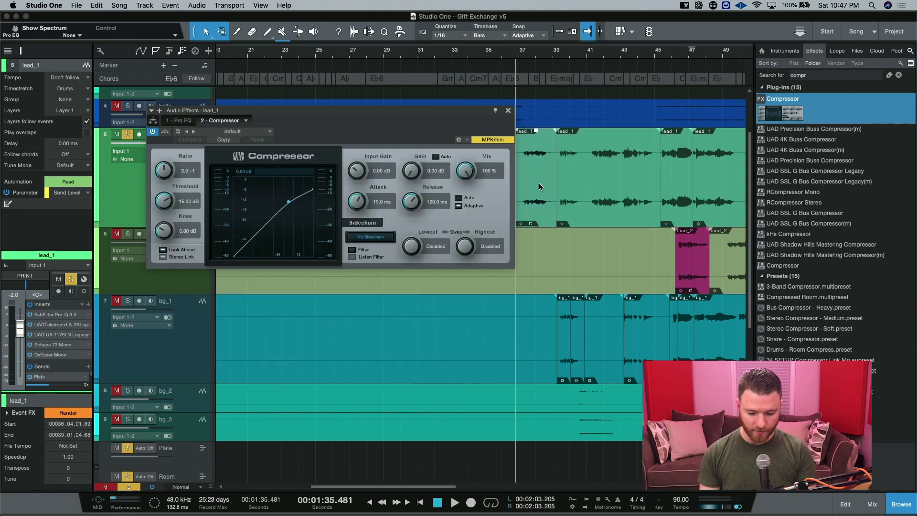
click(238, 133)
click(202, 195)
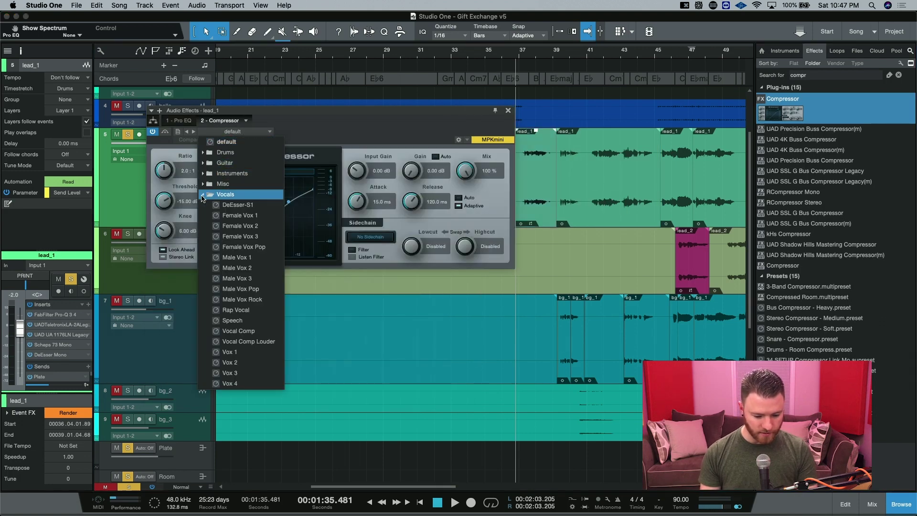
click(262, 271)
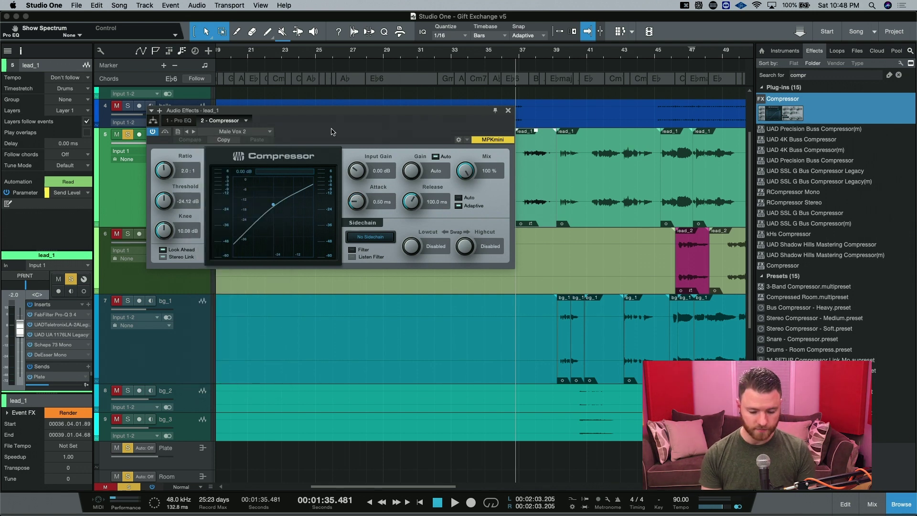
key(space)
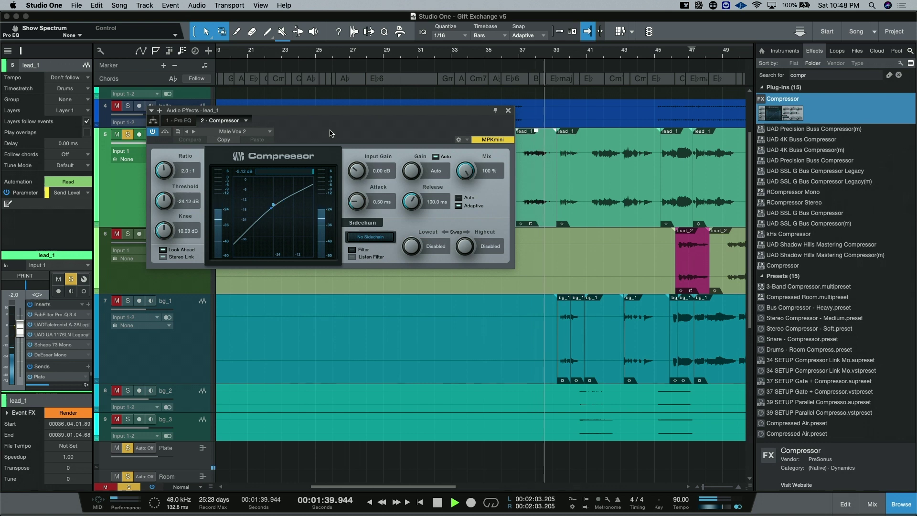
key(space)
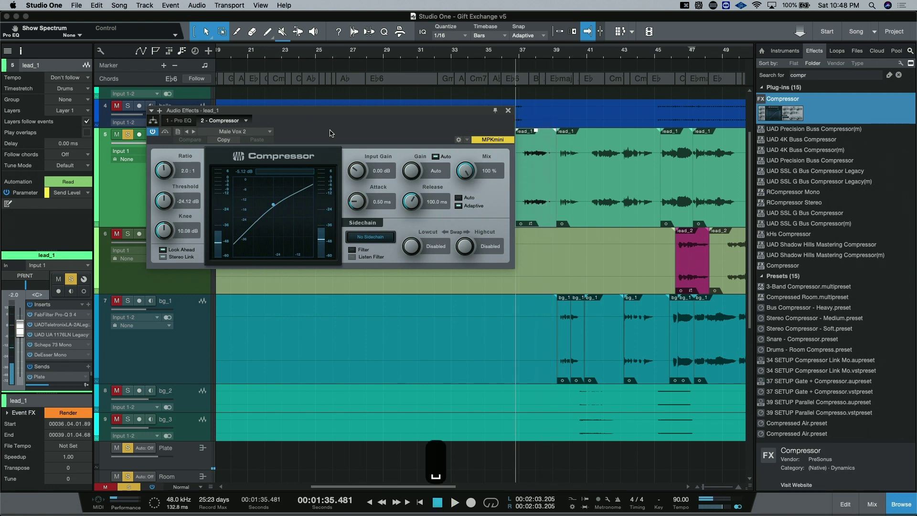
Step: Expand and enlarge the Inspector's Event FX section, then reorder the Pro EQ and Compressor inserts
click(6, 413)
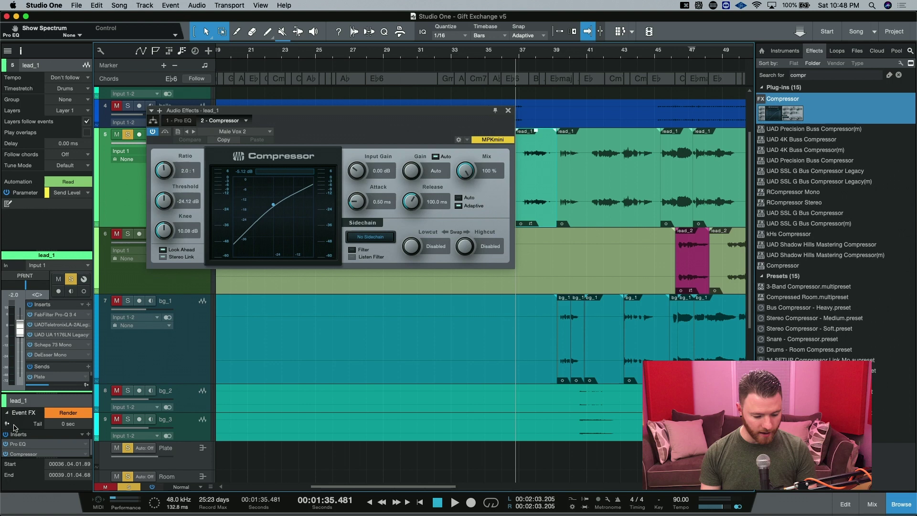
drag(35, 394, 34, 320)
drag(35, 404, 35, 419)
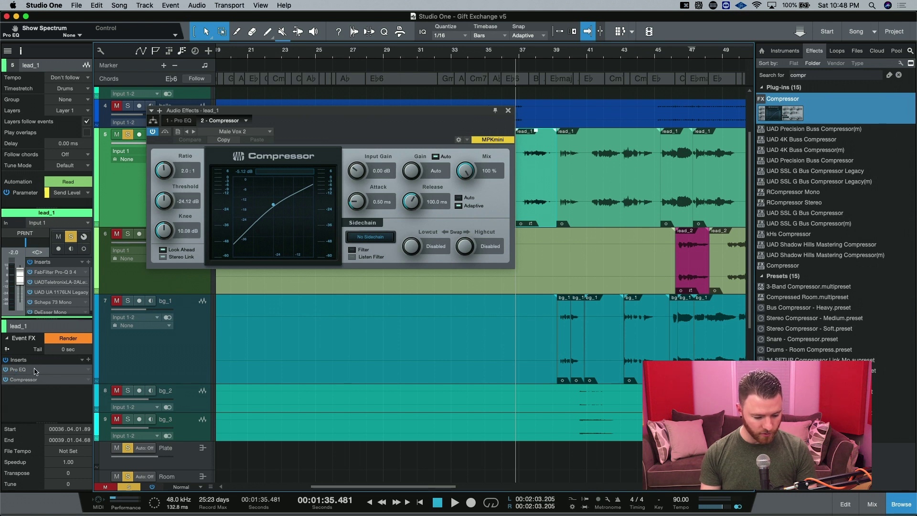
drag(57, 373, 49, 395)
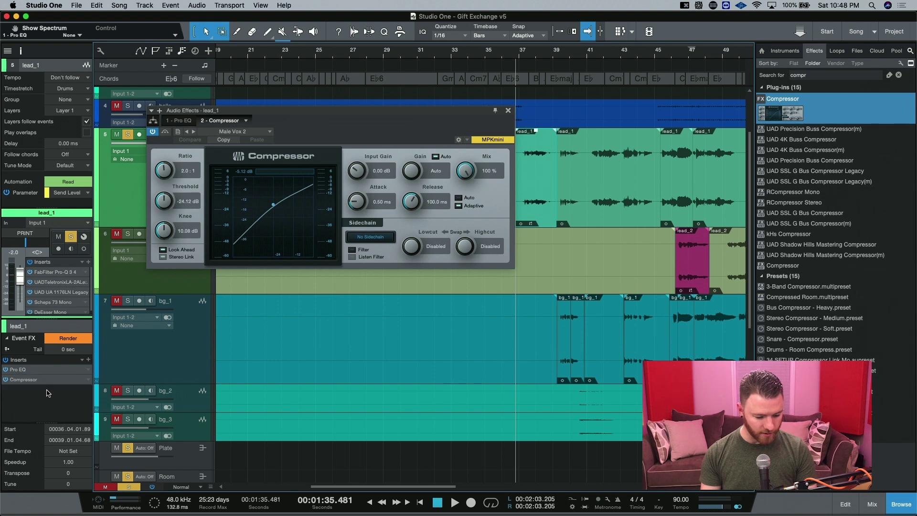
Step: Render the Pro EQ and Compressor event effects into the audio and play the result
click(68, 339)
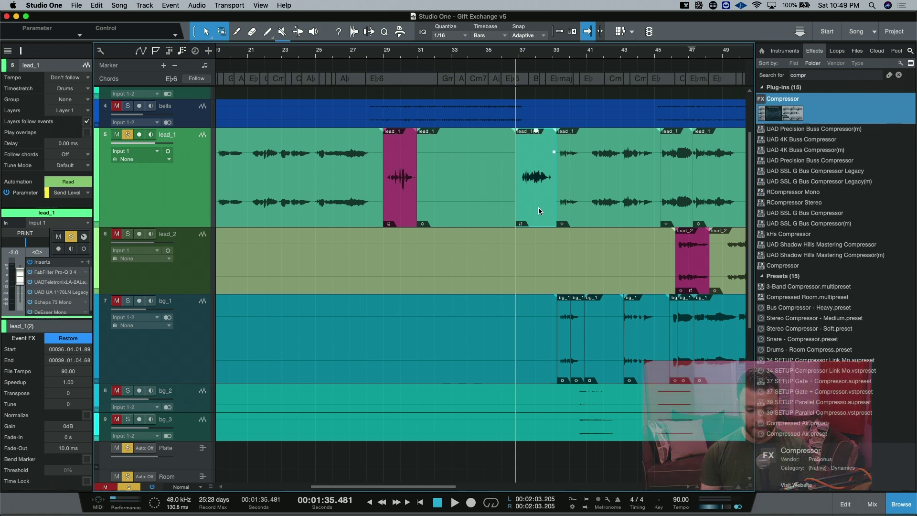
key(space)
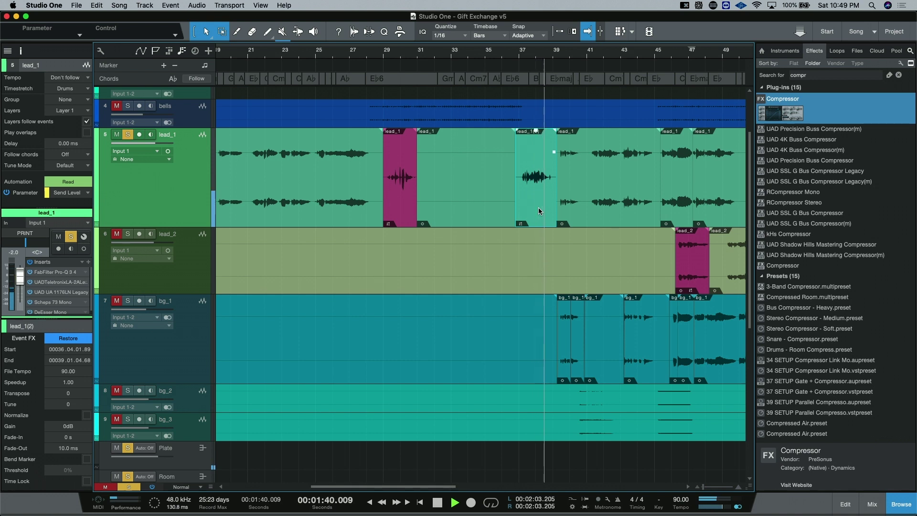
key(space)
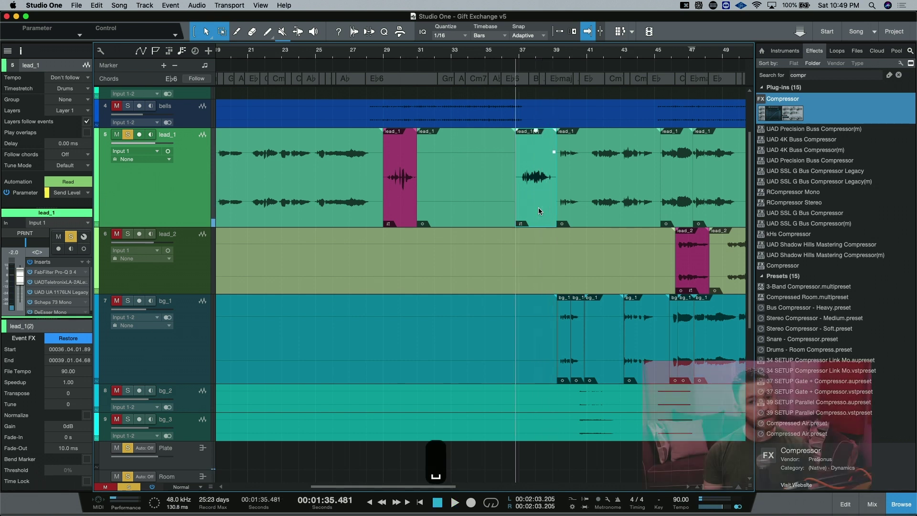
Step: Restore the event, bypass the Compressor, and re-render it with only the Pro EQ
click(74, 340)
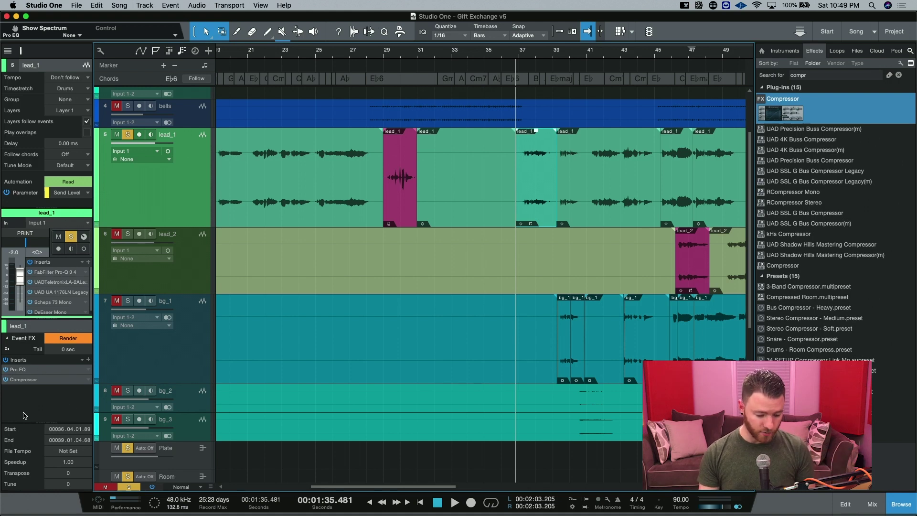
click(5, 380)
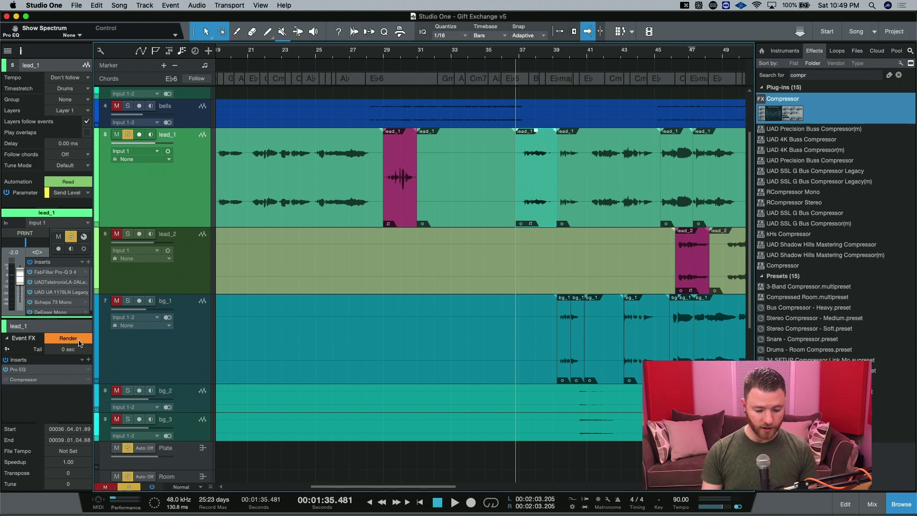
click(80, 341)
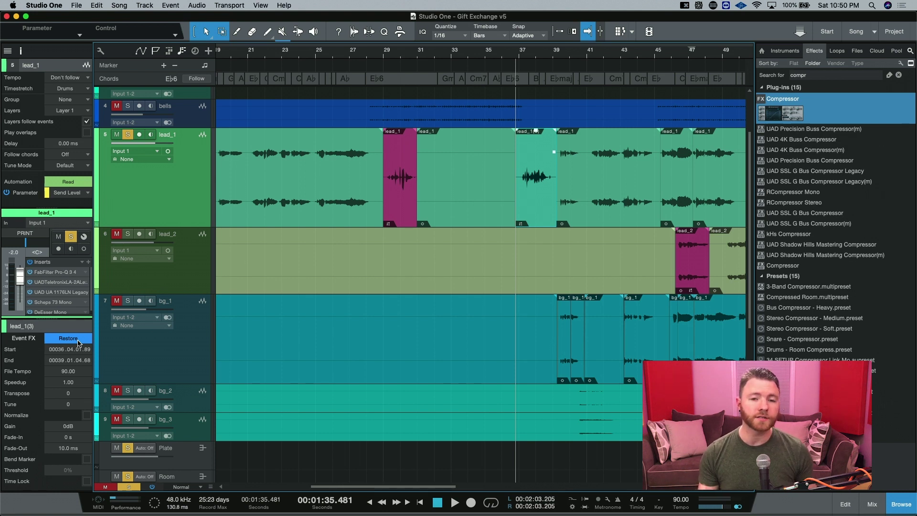
Step: Bring up the mix console (F3) showing channel inserts, sends and faders
key(F3)
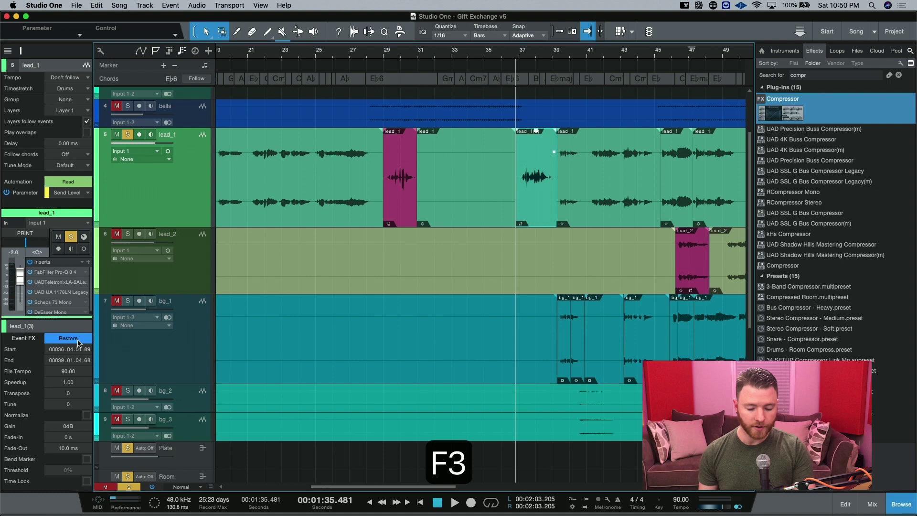